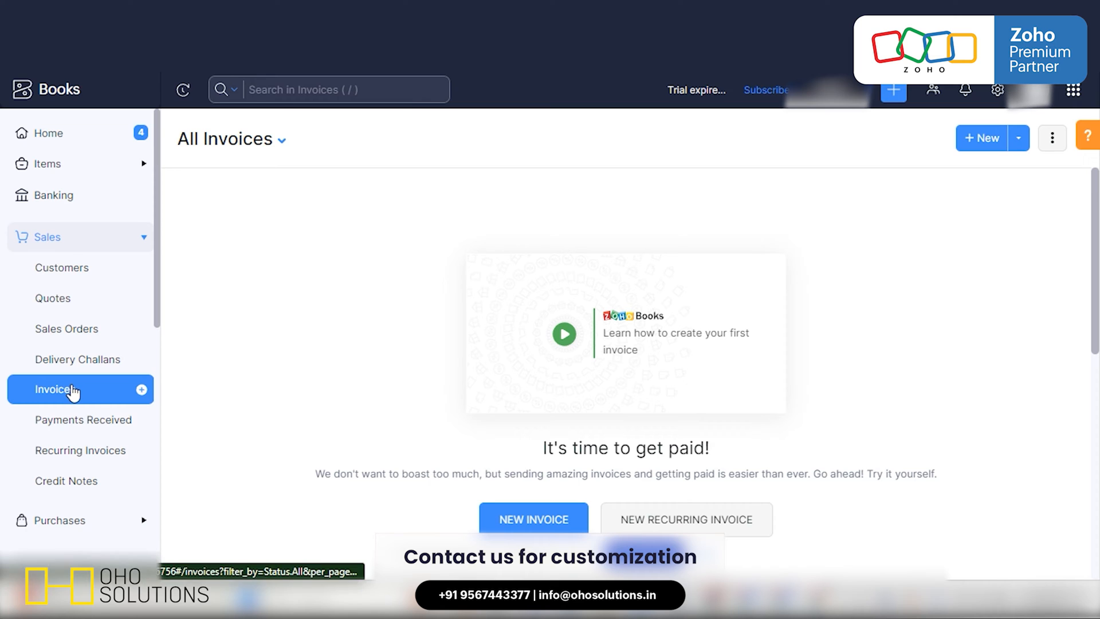
Step: Start a new invoice and save the transaction preferences with totals rounded off to the nearest whole number
{"action": "left_click", "coordinate": [981, 139]}
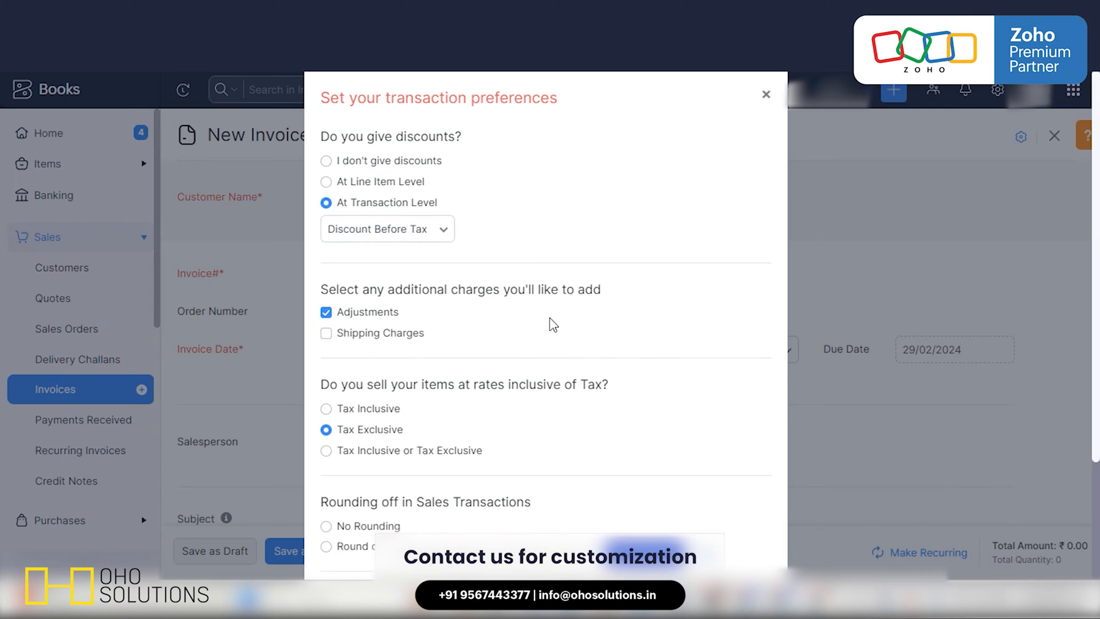
{"action": "scroll", "coordinate": [552, 324], "scroll_direction": "down", "scroll_amount": 2}
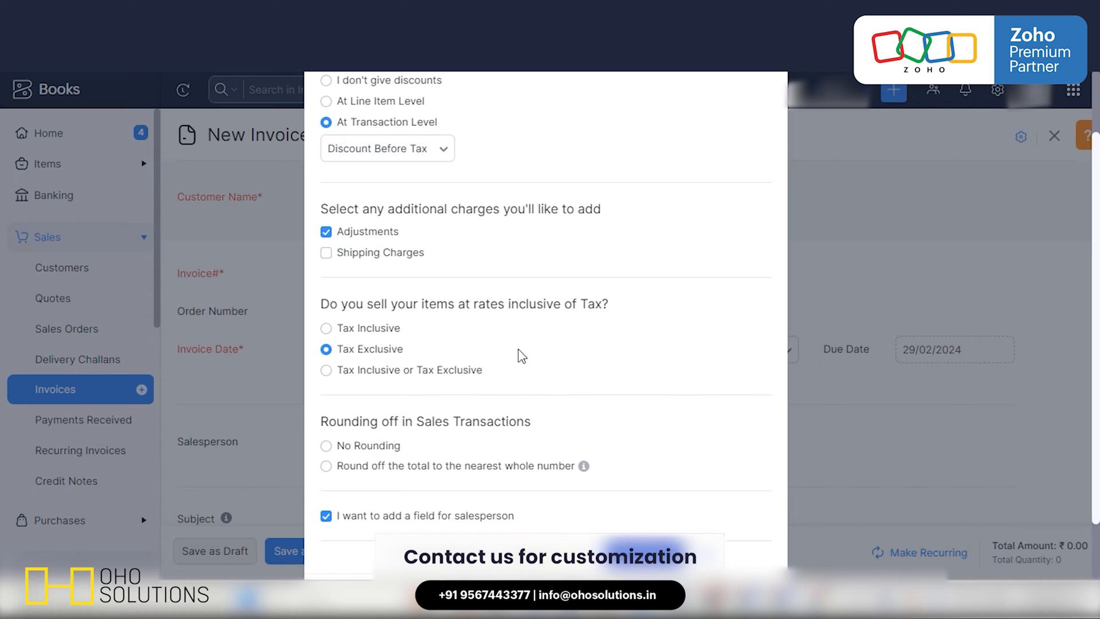
{"action": "scroll", "coordinate": [582, 364], "scroll_direction": "down", "scroll_amount": 2}
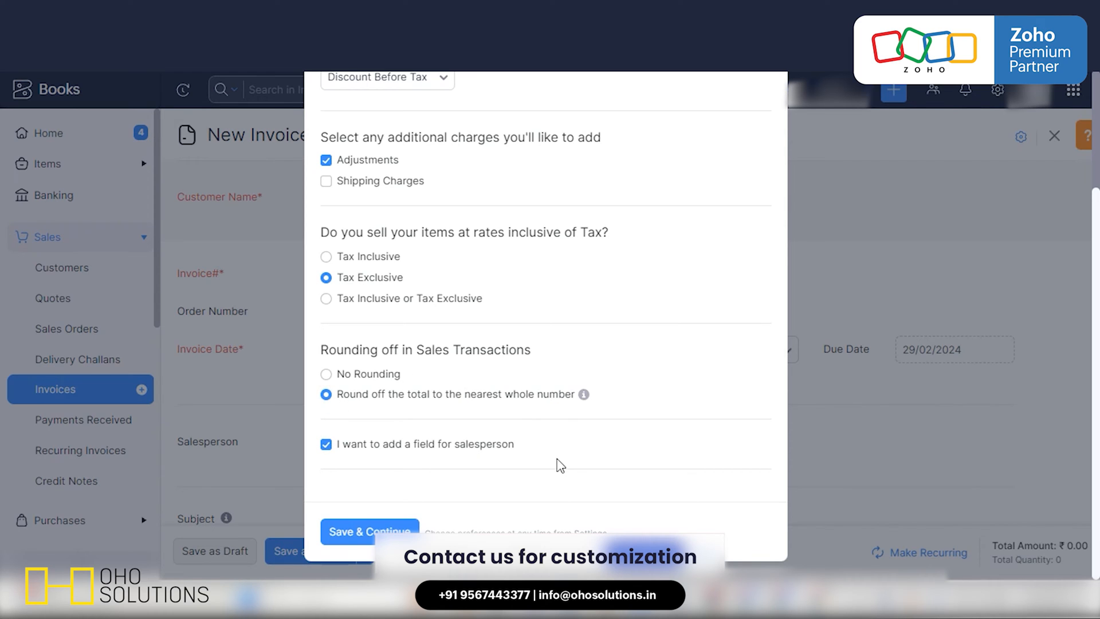
{"action": "left_click", "coordinate": [359, 532]}
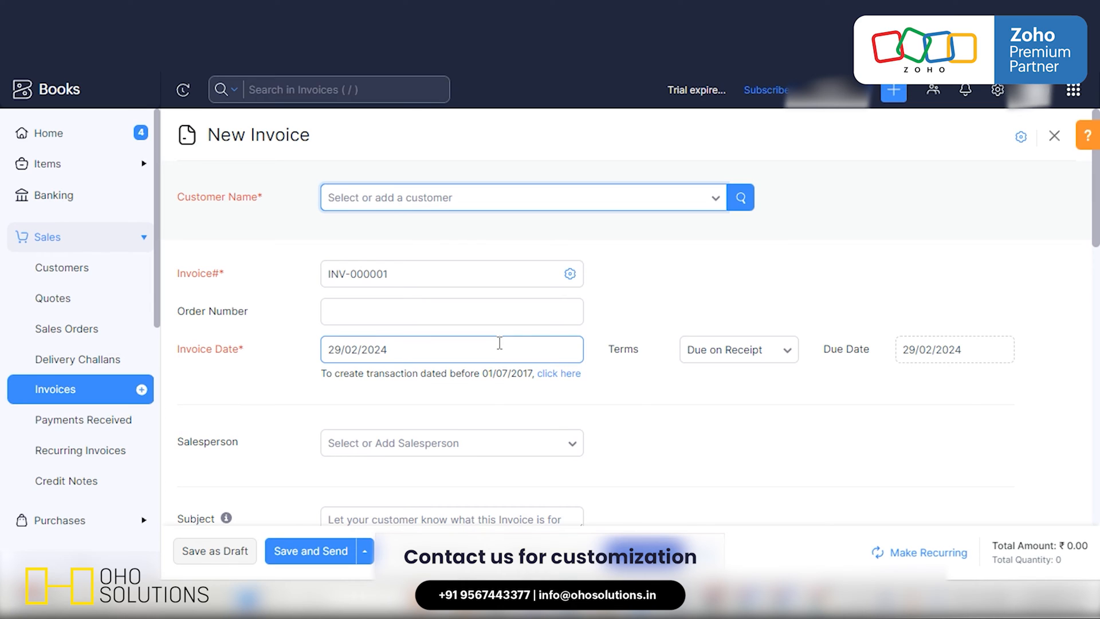
Step: Select Test 1 as the invoice's customer and set its GST treatment to Unregistered Business for all future transactions
{"action": "left_click", "coordinate": [463, 198]}
{"action": "left_click", "coordinate": [409, 271]}
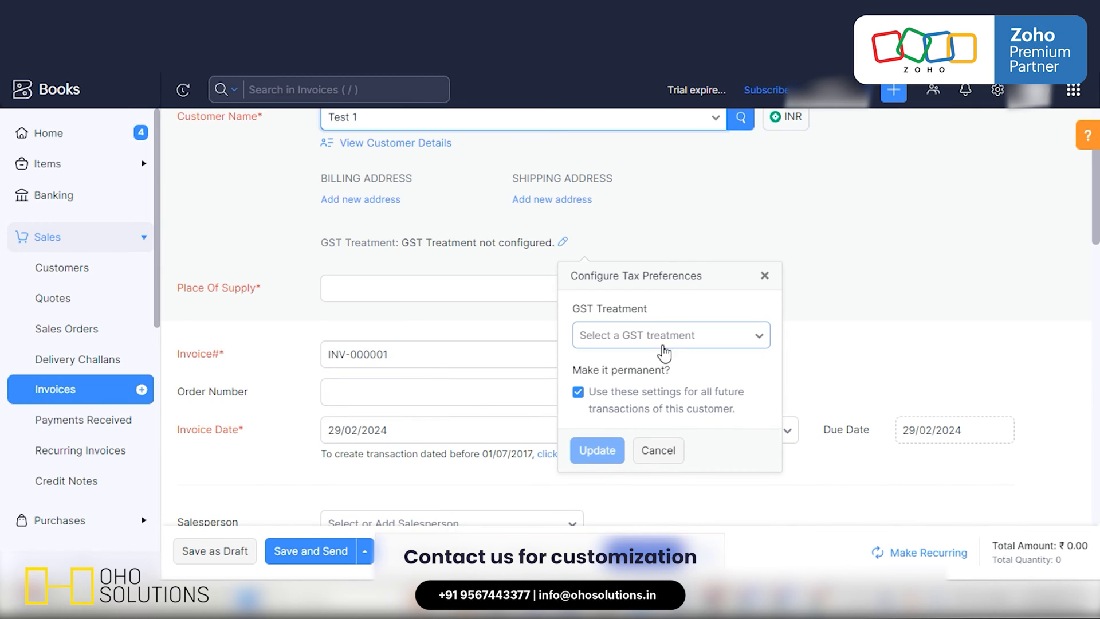
{"action": "left_click", "coordinate": [666, 343]}
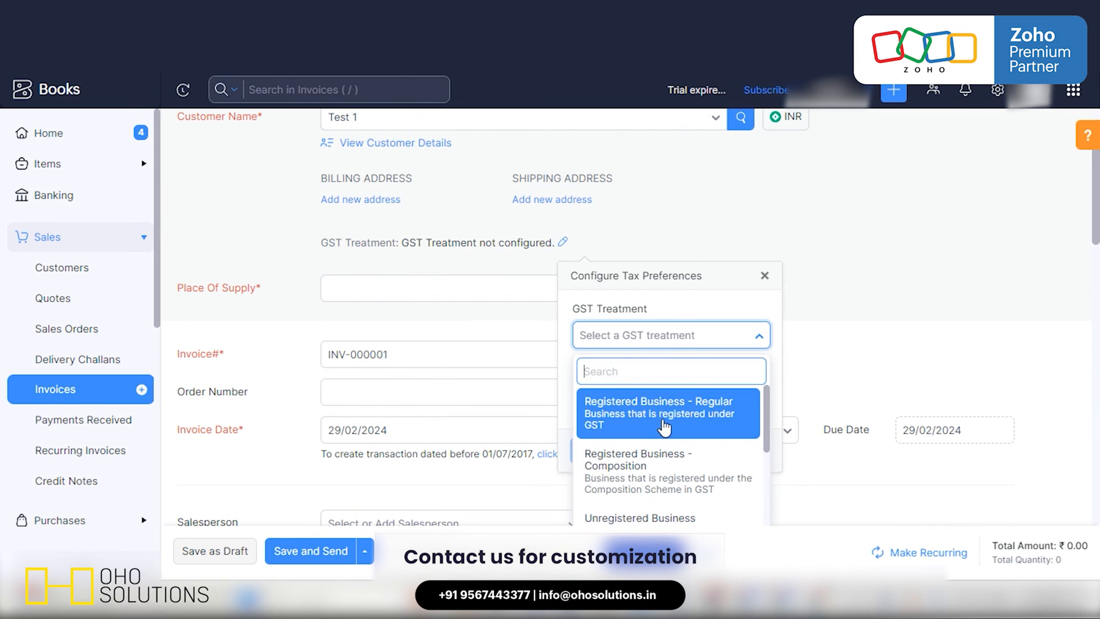
{"action": "left_click", "coordinate": [679, 519]}
{"action": "left_click", "coordinate": [597, 462]}
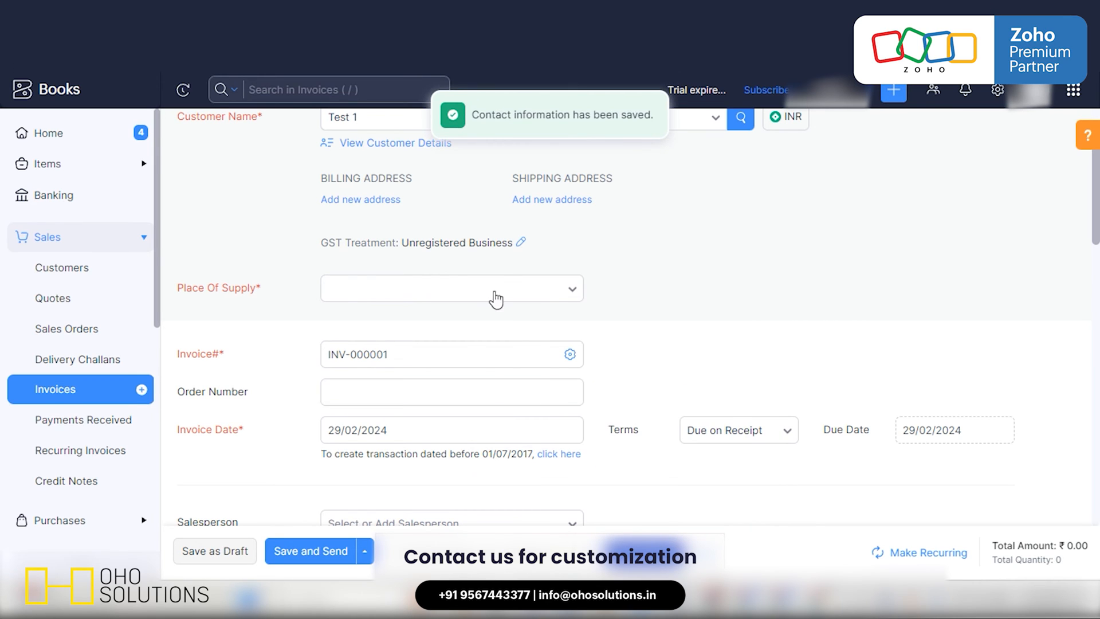
Step: Set the invoice's place of supply to [KL] - Kerala
{"action": "left_click", "coordinate": [498, 302]}
{"action": "type", "text": "KERALA"}
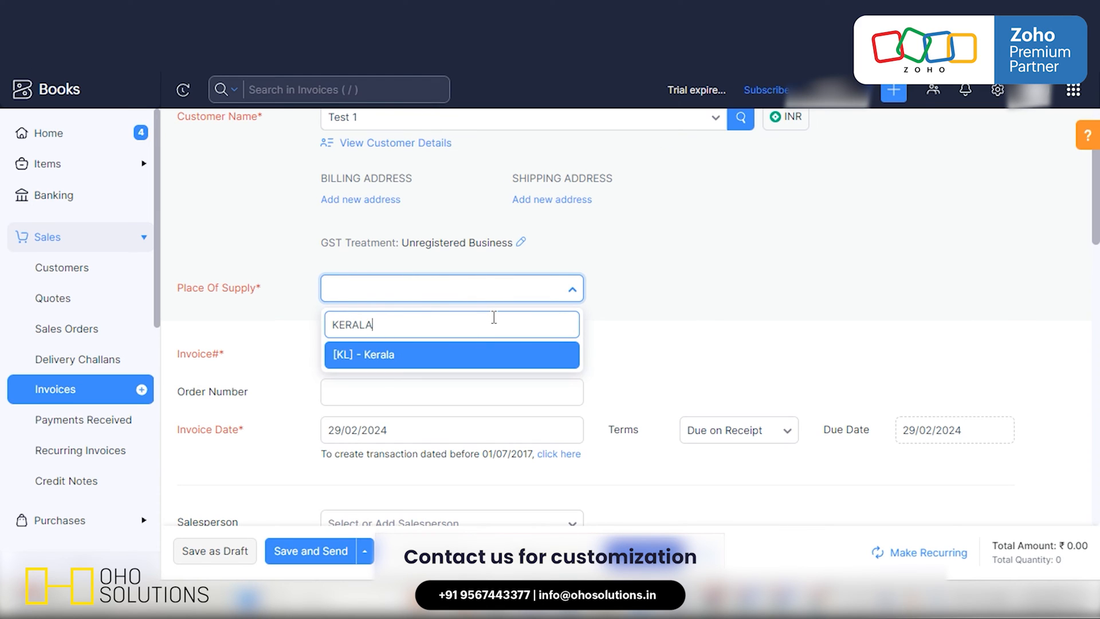
{"action": "left_click", "coordinate": [483, 352]}
Step: Save the invoice number preferences with auto-generation, the prefix INV- and the next number 000001
{"action": "left_click", "coordinate": [536, 384]}
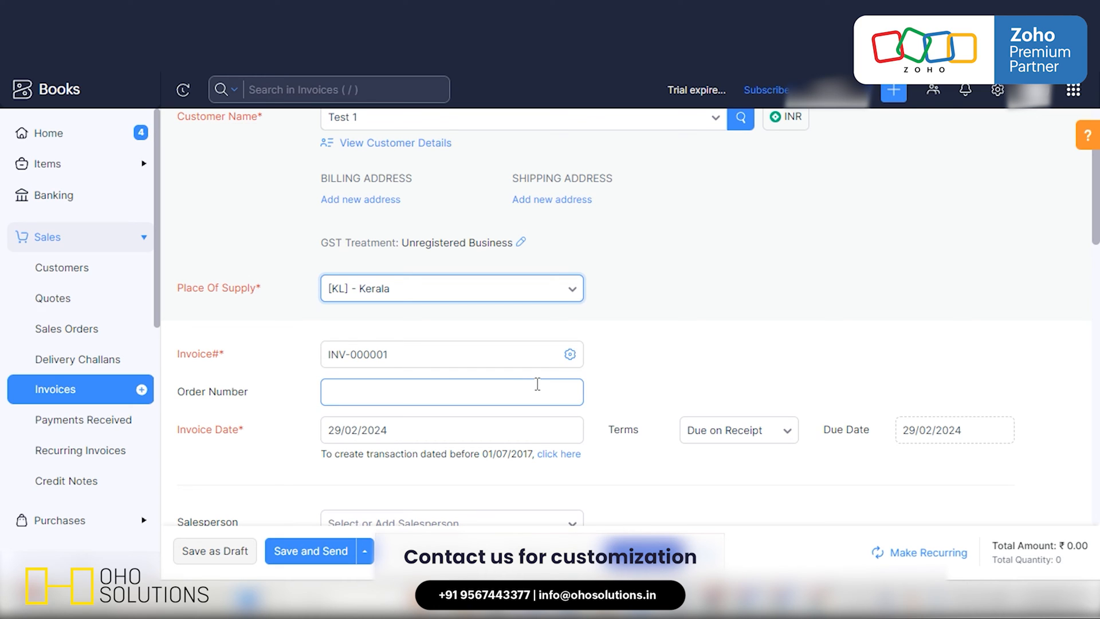
{"action": "left_click", "coordinate": [525, 352]}
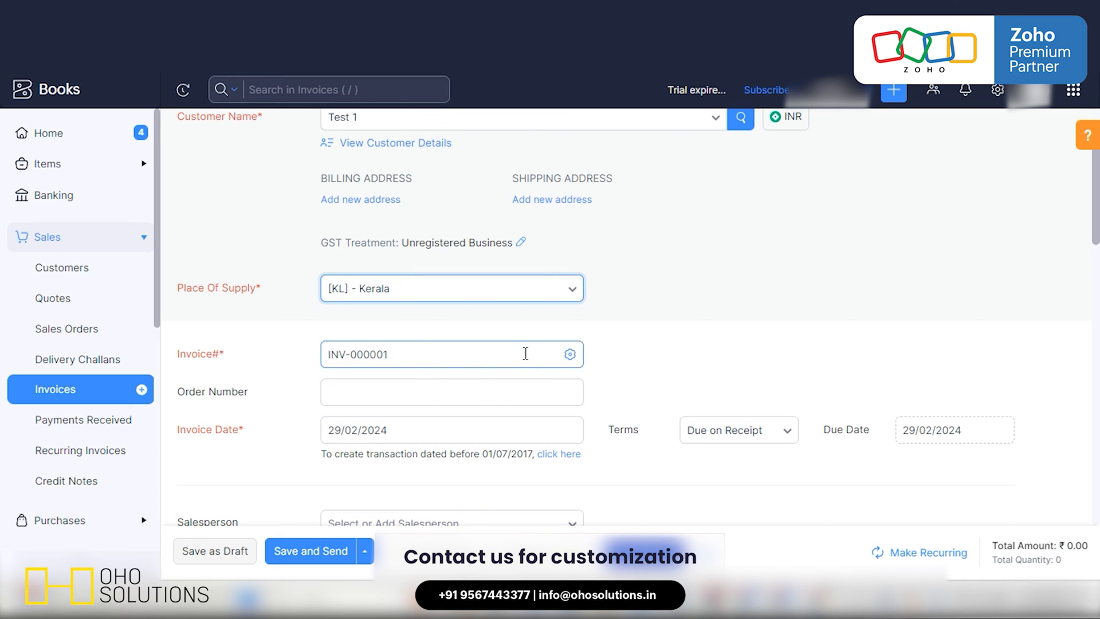
{"action": "left_click", "coordinate": [570, 354]}
{"action": "left_click", "coordinate": [422, 285]}
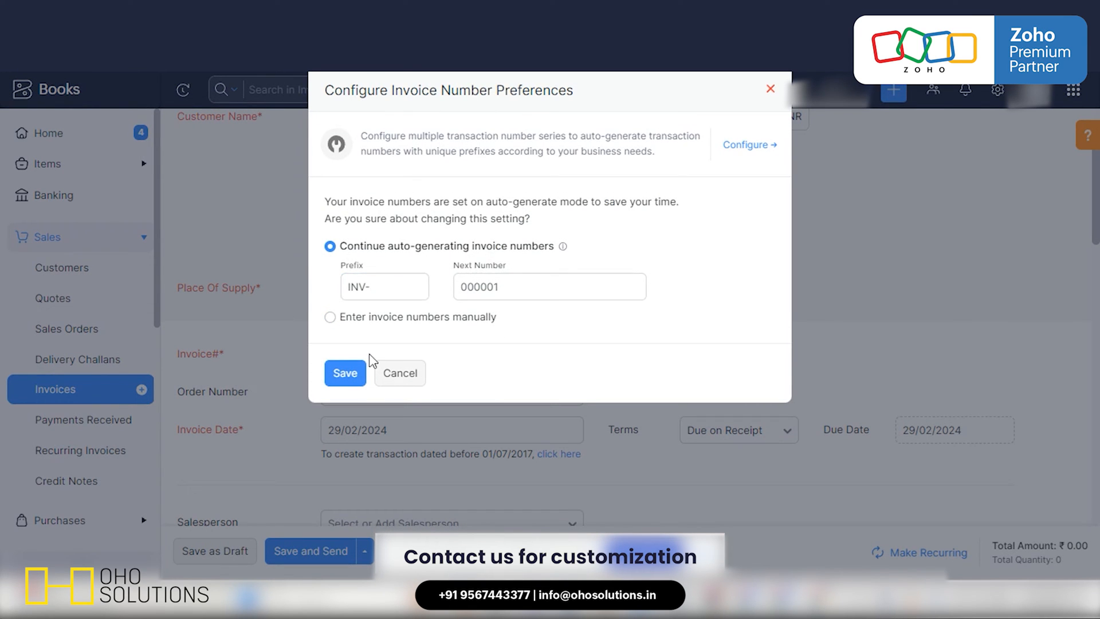
{"action": "left_click", "coordinate": [357, 373]}
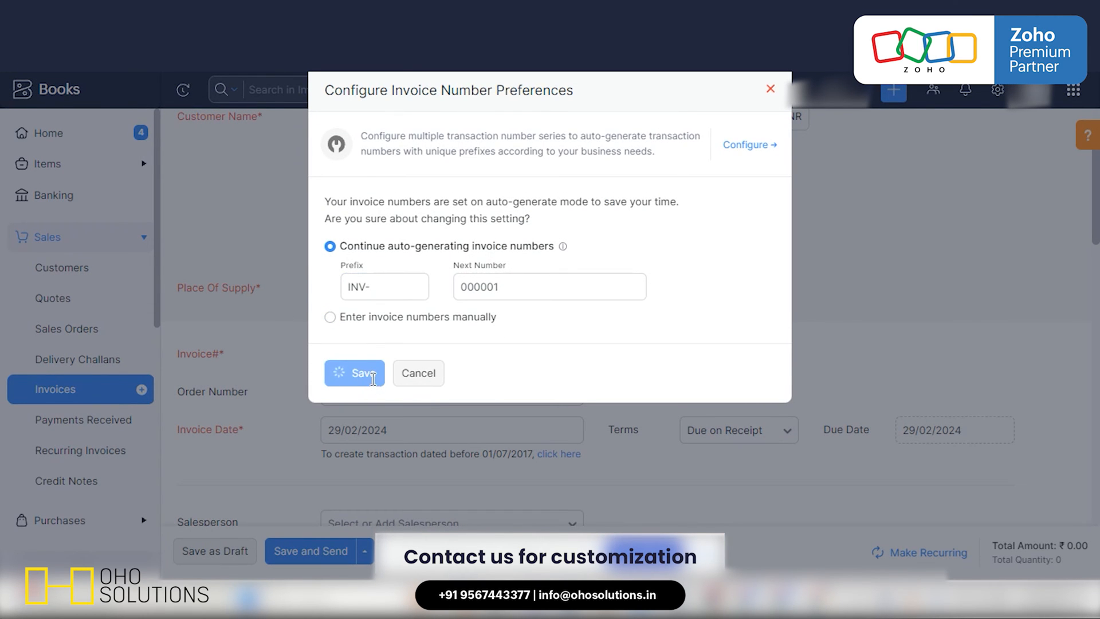
Step: Add Inventory Item to the first row of the item table with a quantity of 50
{"action": "scroll", "coordinate": [595, 408], "scroll_direction": "down", "scroll_amount": 2}
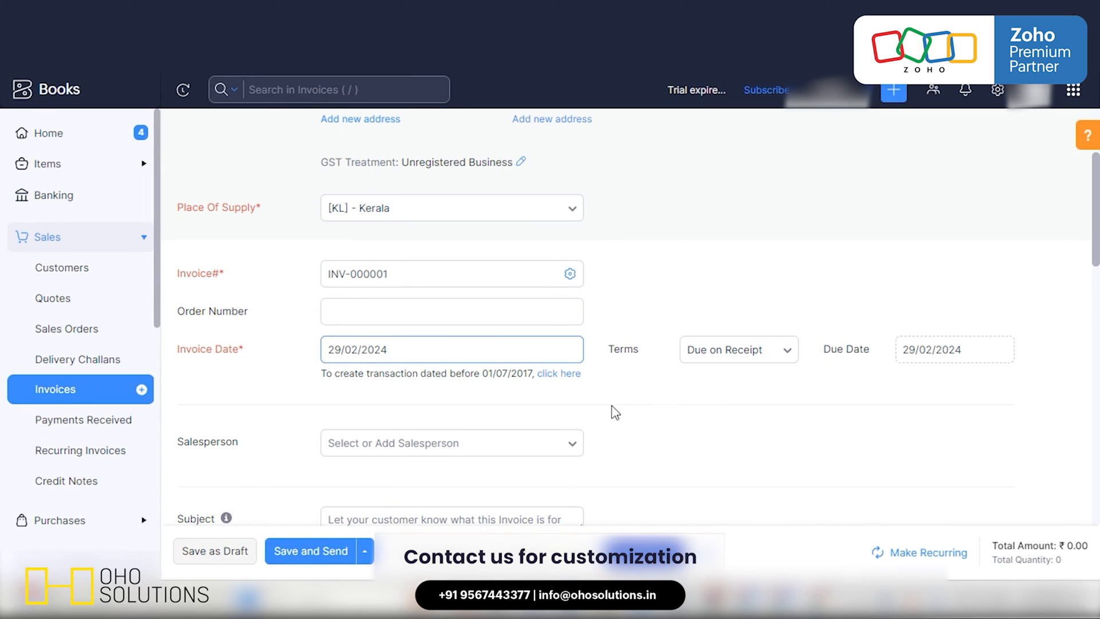
{"action": "scroll", "coordinate": [920, 381], "scroll_direction": "down", "scroll_amount": 5}
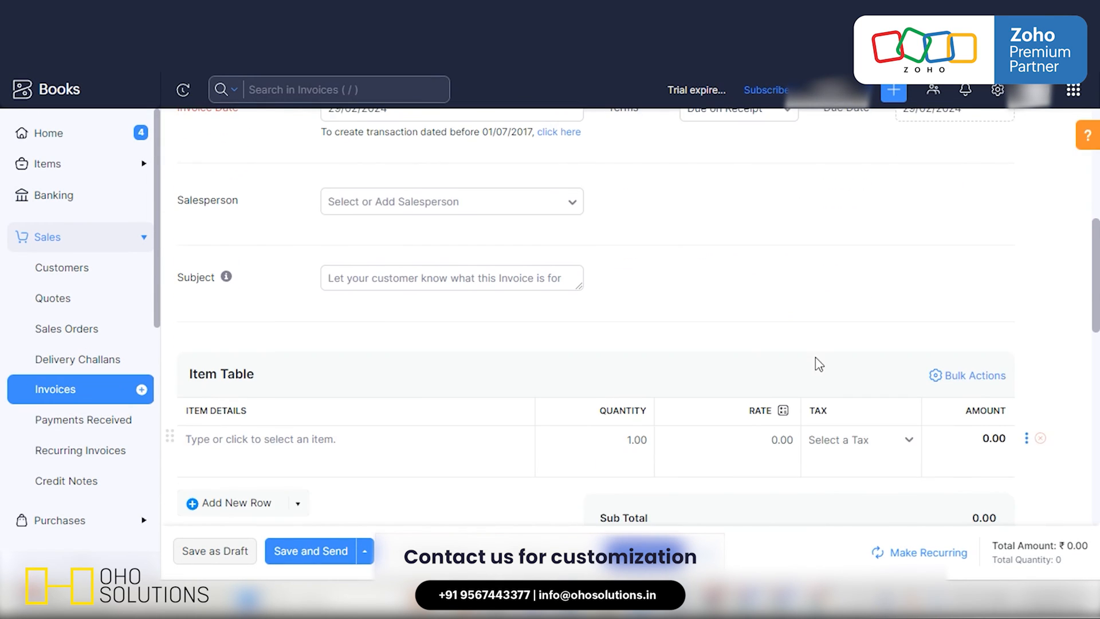
{"action": "scroll", "coordinate": [819, 364], "scroll_direction": "down", "scroll_amount": 3}
{"action": "left_click", "coordinate": [297, 287]}
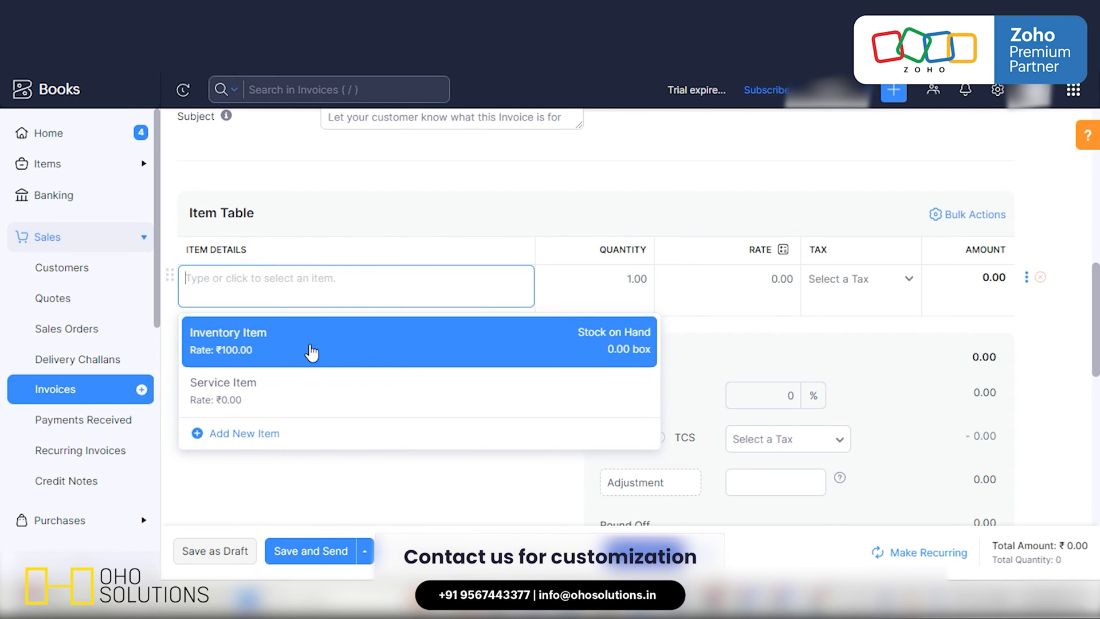
{"action": "left_click", "coordinate": [311, 352]}
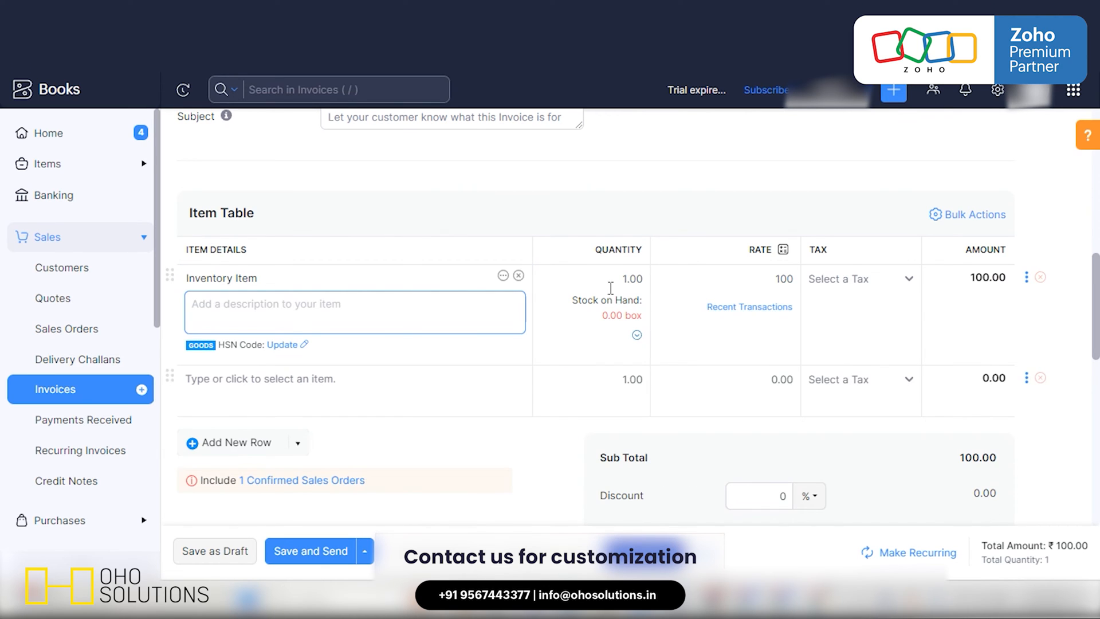
{"action": "left_click", "coordinate": [610, 287]}
{"action": "type", "text": "50"}
{"action": "left_click", "coordinate": [716, 188]}
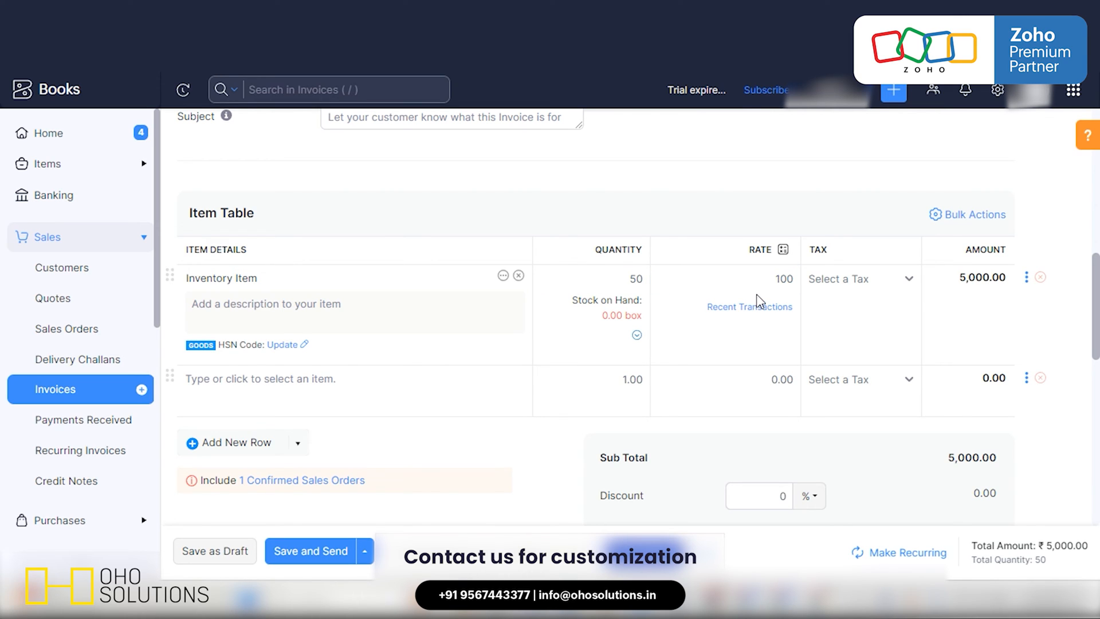
Step: Set the rate of Inventory Item to 150 and its tax to GST12 [12%]
{"action": "left_click", "coordinate": [758, 279]}
{"action": "double_click", "coordinate": [782, 279]}
{"action": "type", "text": "150"}
{"action": "left_click", "coordinate": [786, 195]}
{"action": "left_click", "coordinate": [882, 278]}
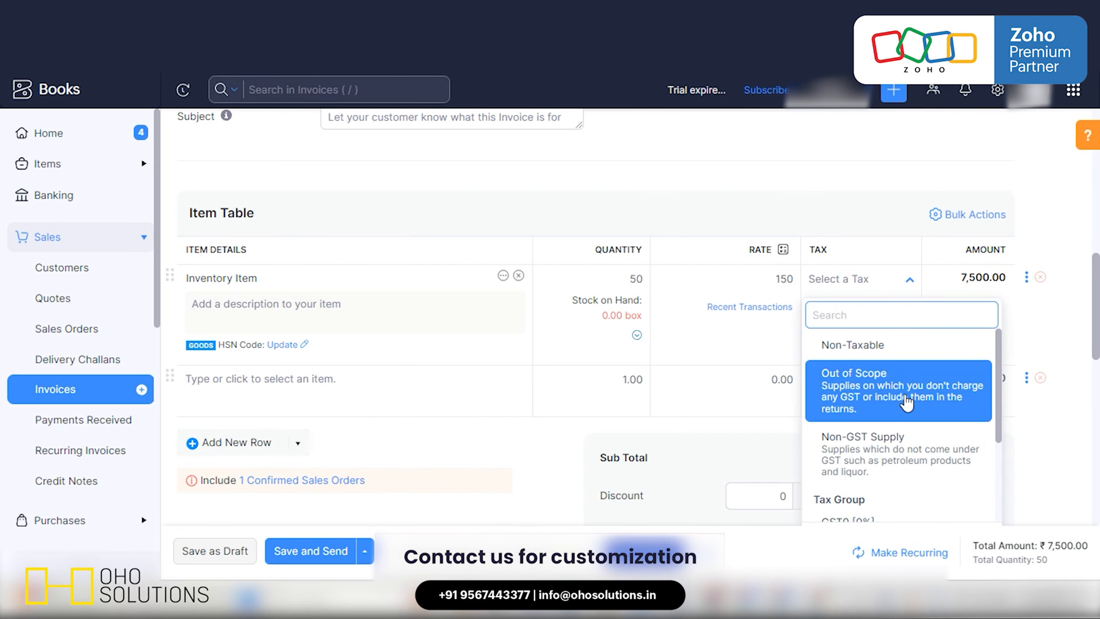
{"action": "scroll", "coordinate": [896, 452], "scroll_direction": "down", "scroll_amount": 2}
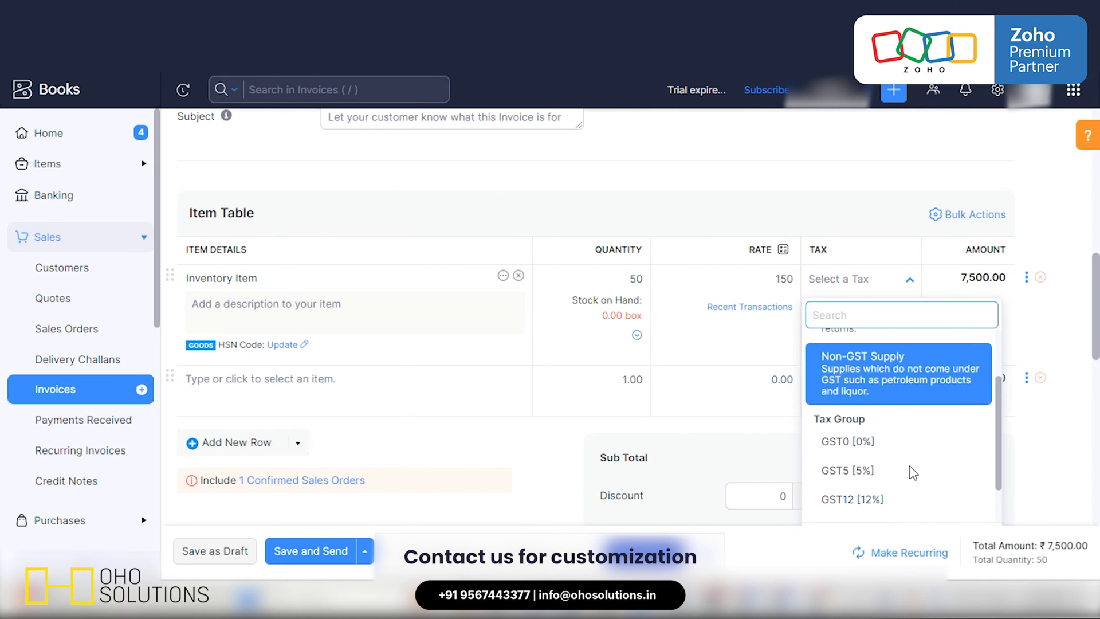
{"action": "left_click", "coordinate": [883, 498]}
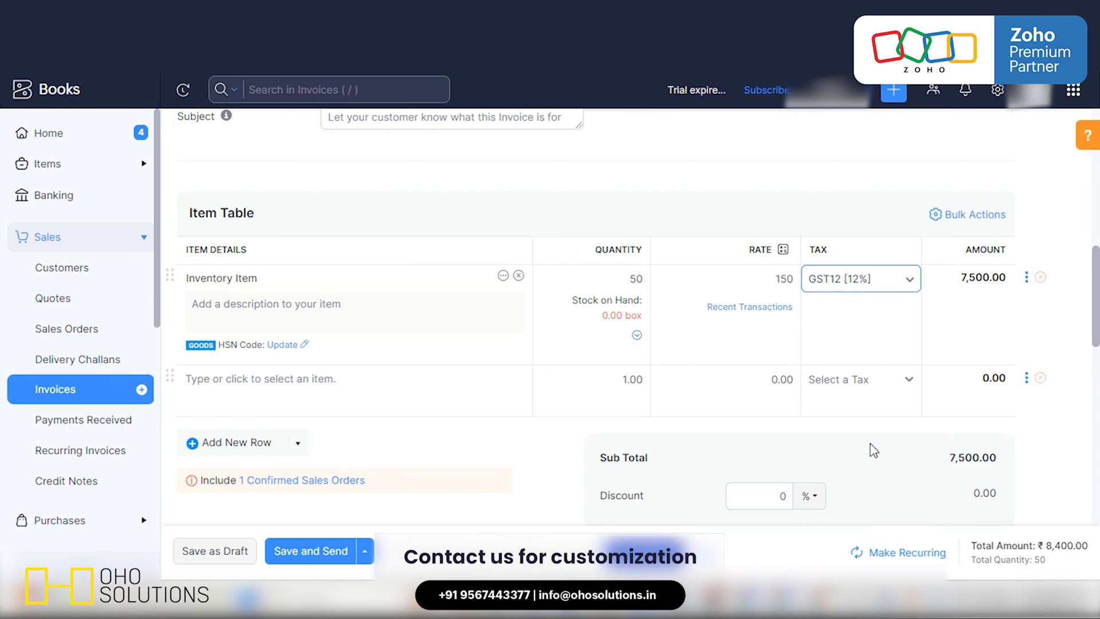
Step: Give the invoice a flat discount of ₹400 instead of a percentage and try to save it as a draft
{"action": "scroll", "coordinate": [873, 450], "scroll_direction": "down", "scroll_amount": 4}
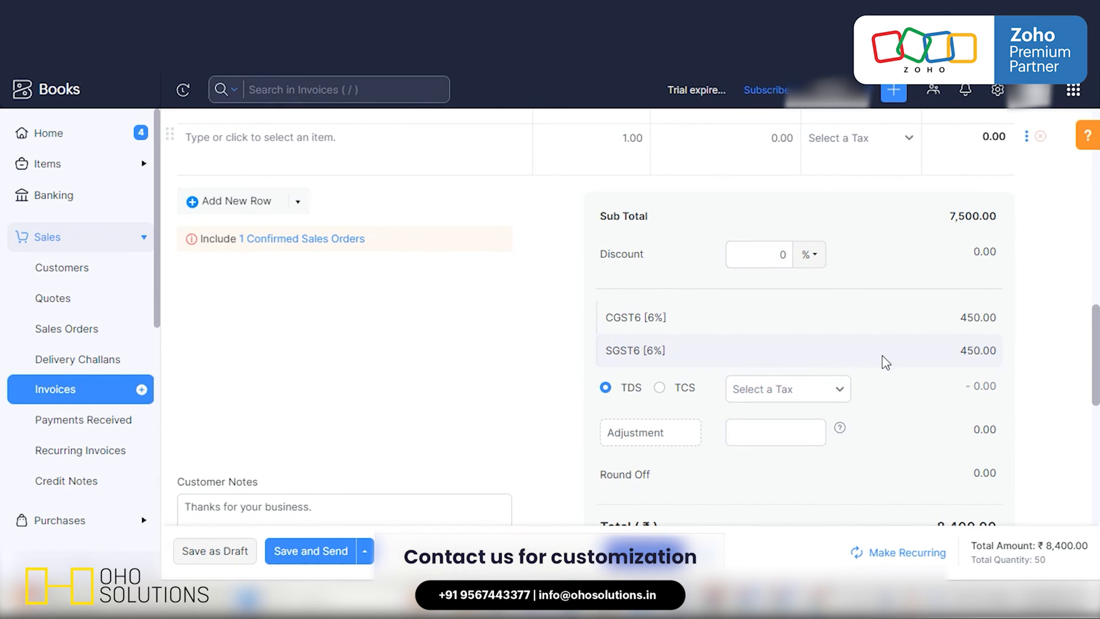
{"action": "scroll", "coordinate": [905, 375], "scroll_direction": "down", "scroll_amount": 1}
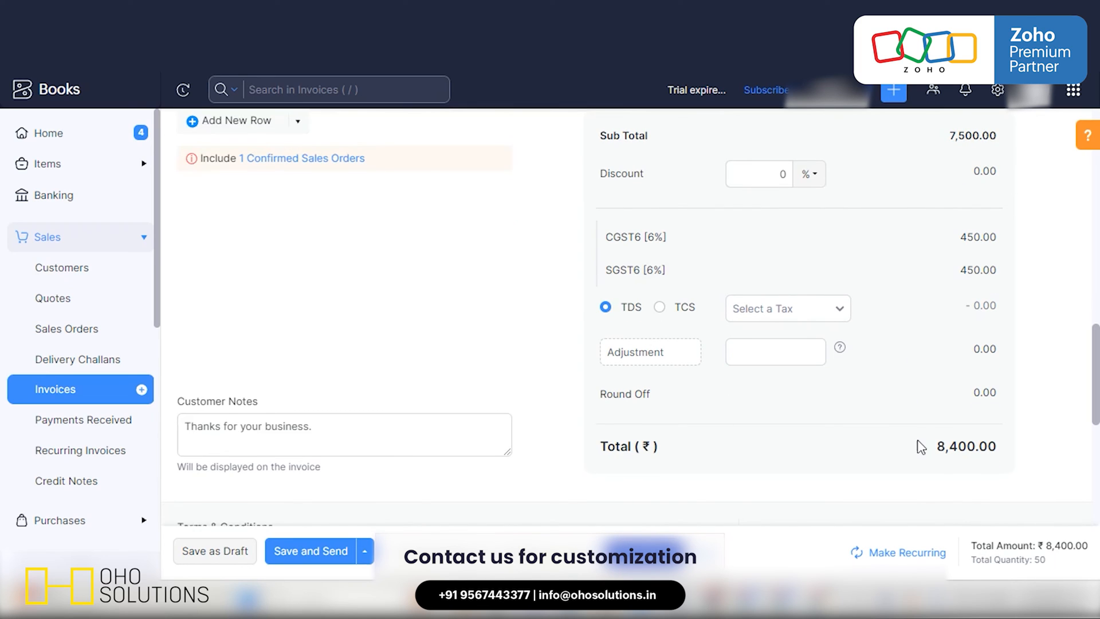
{"action": "scroll", "coordinate": [921, 441], "scroll_direction": "up", "scroll_amount": 3}
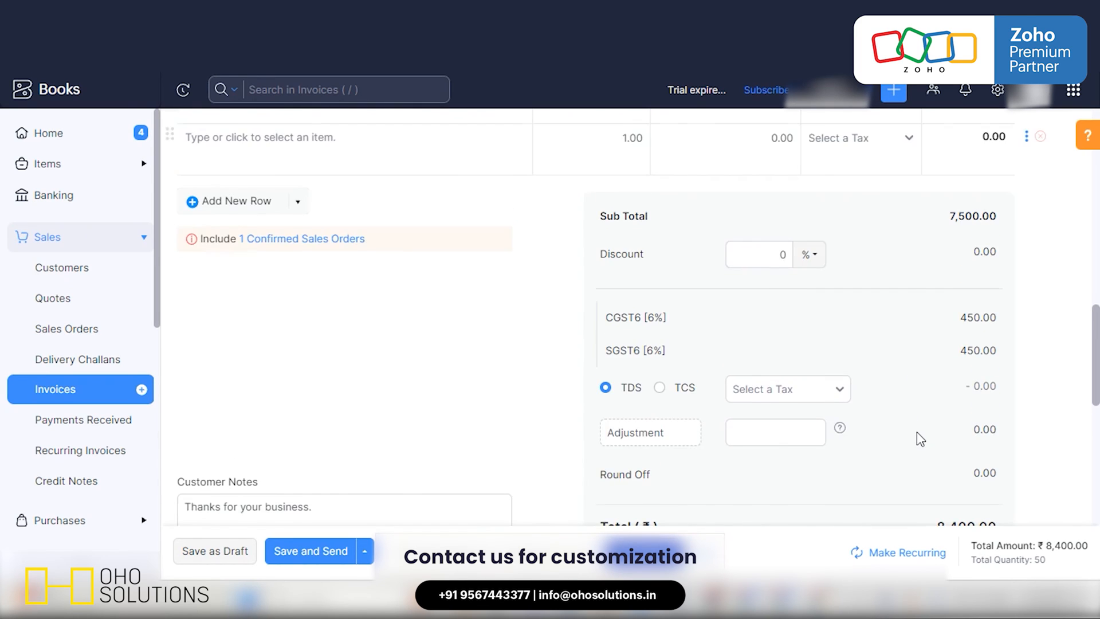
{"action": "scroll", "coordinate": [921, 424], "scroll_direction": "up", "scroll_amount": 1}
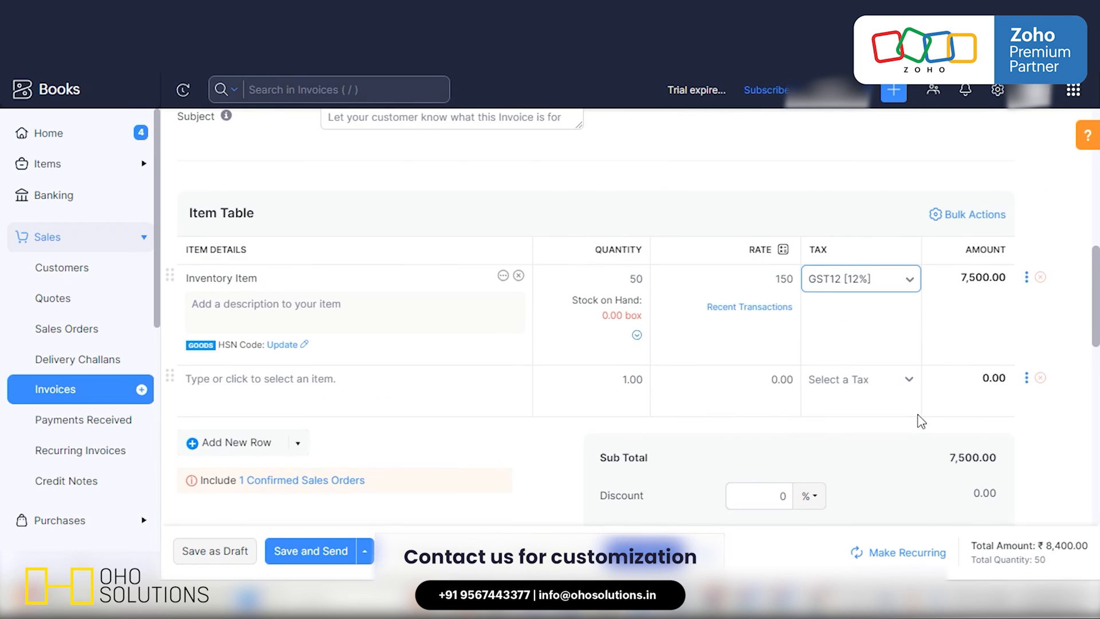
{"action": "scroll", "coordinate": [920, 418], "scroll_direction": "down", "scroll_amount": 3}
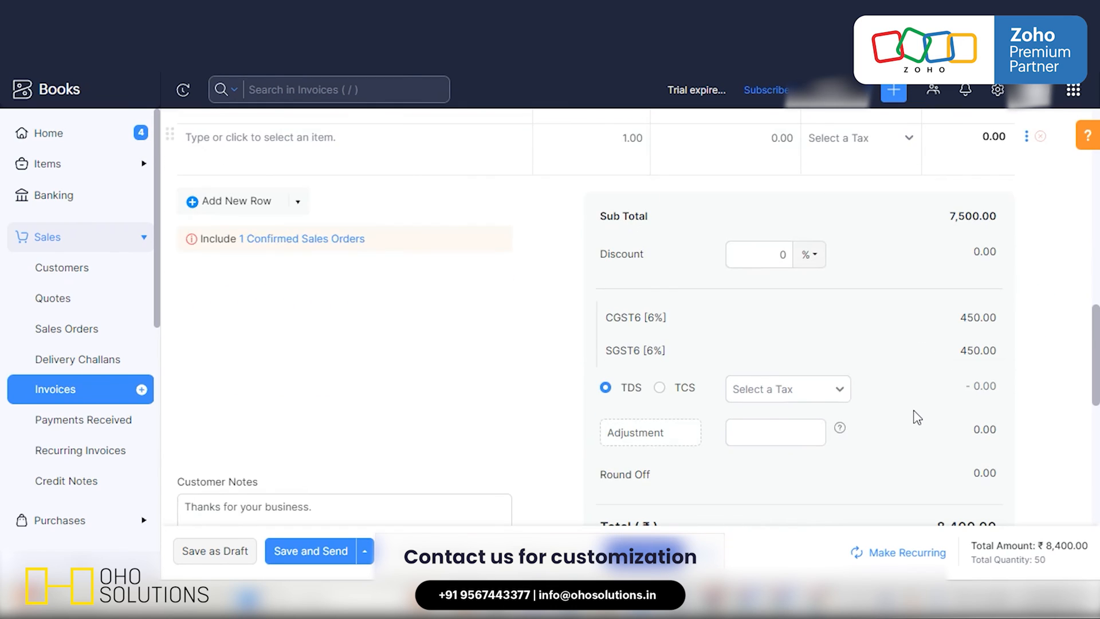
{"action": "left_click", "coordinate": [768, 255]}
{"action": "left_click", "coordinate": [823, 260]}
{"action": "left_click", "coordinate": [813, 319]}
{"action": "scroll", "coordinate": [872, 326], "scroll_direction": "down", "scroll_amount": 2}
{"action": "scroll", "coordinate": [865, 331], "scroll_direction": "up", "scroll_amount": 3}
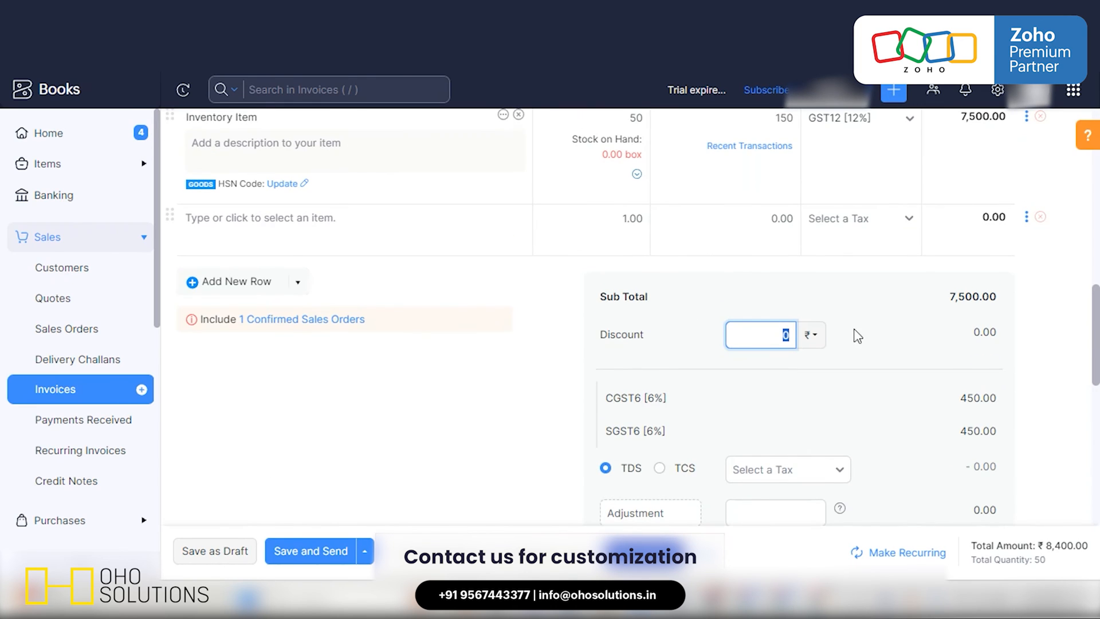
{"action": "left_click", "coordinate": [883, 333]}
{"action": "scroll", "coordinate": [886, 366], "scroll_direction": "down", "scroll_amount": 3}
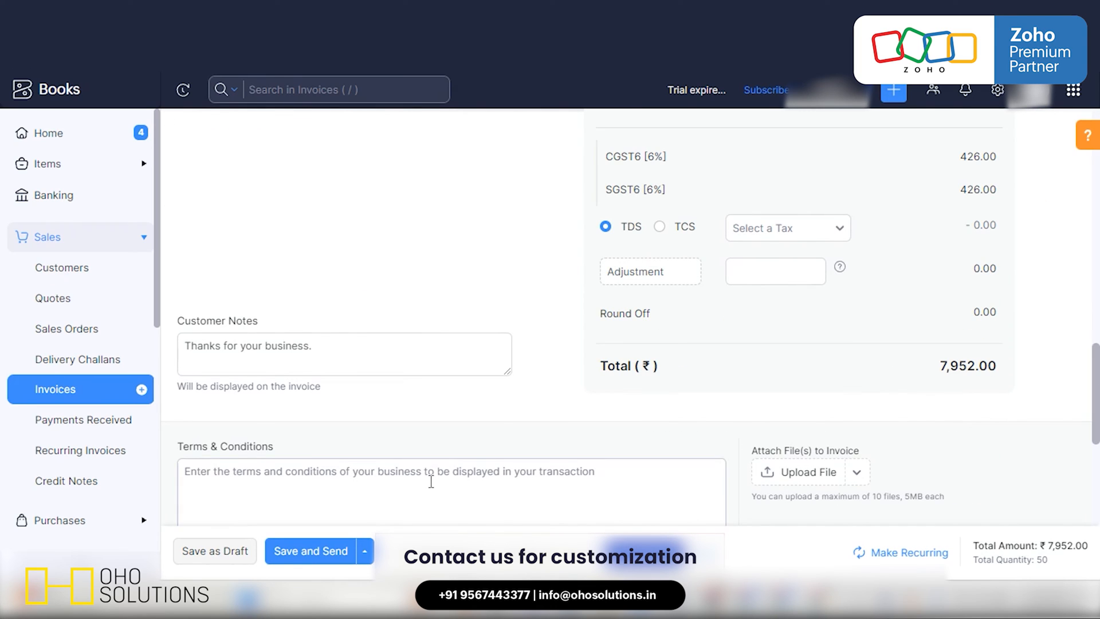
{"action": "left_click", "coordinate": [225, 554]}
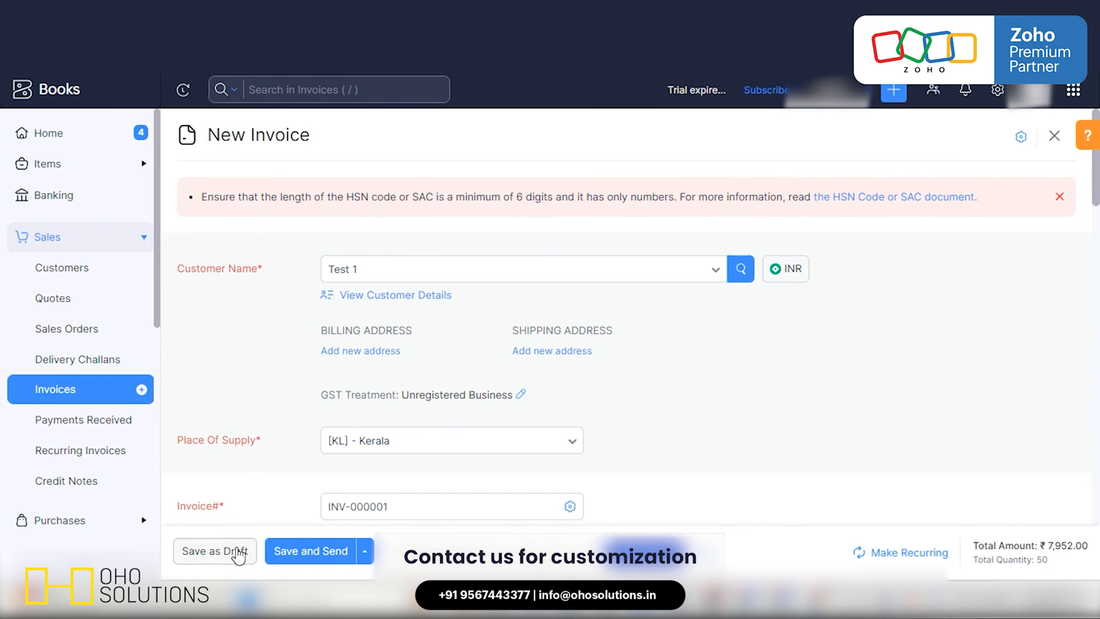
Step: Change the HSN code of Inventory Item to 111111 and save the invoice as a draft
{"action": "scroll", "coordinate": [452, 367], "scroll_direction": "down", "scroll_amount": 10}
{"action": "scroll", "coordinate": [469, 351], "scroll_direction": "up", "scroll_amount": 3}
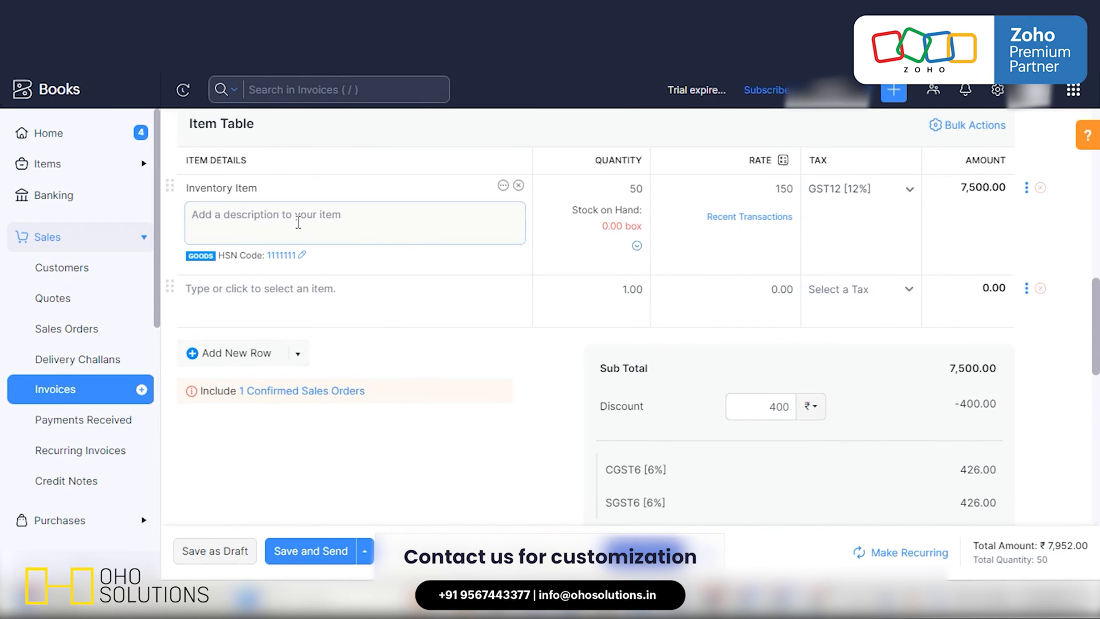
{"action": "left_click", "coordinate": [299, 256]}
{"action": "double_click", "coordinate": [291, 308]}
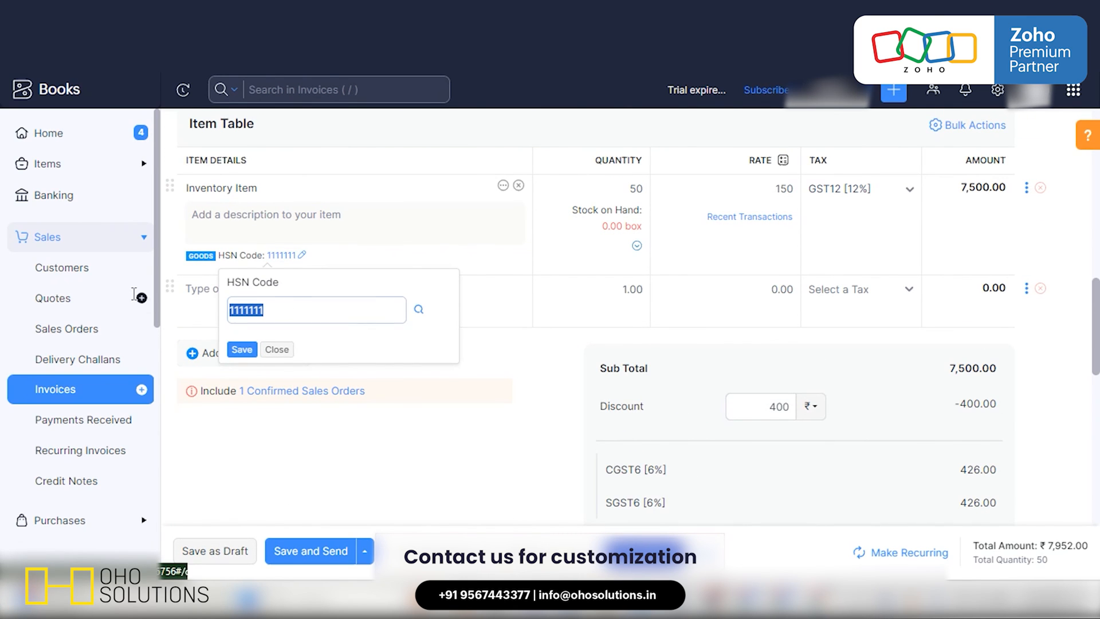
{"action": "type", "text": "111111"}
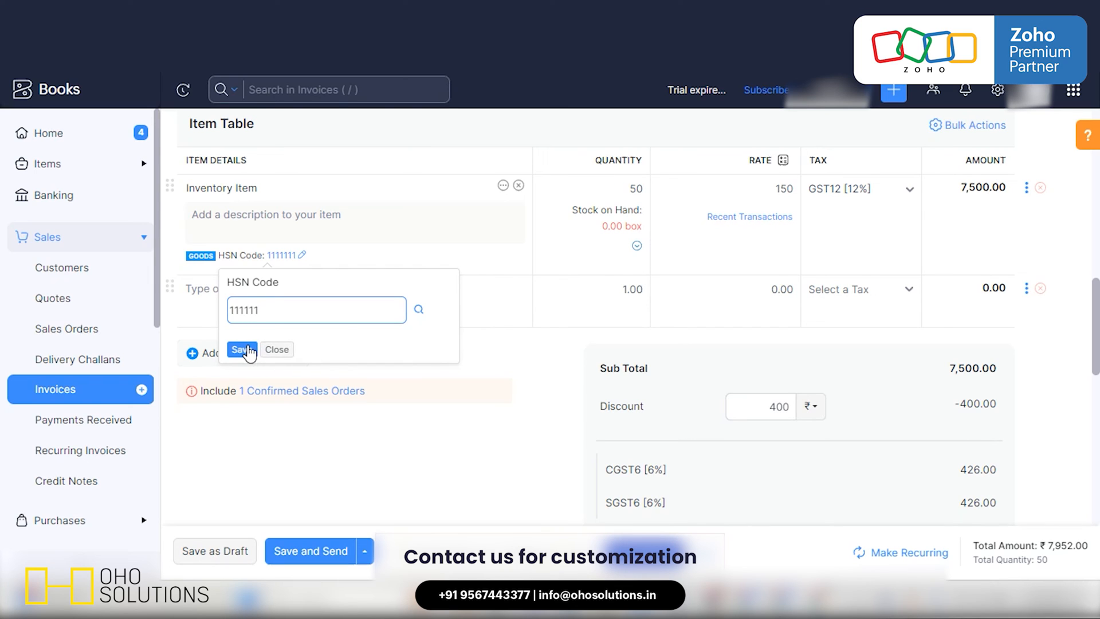
{"action": "left_click", "coordinate": [242, 350]}
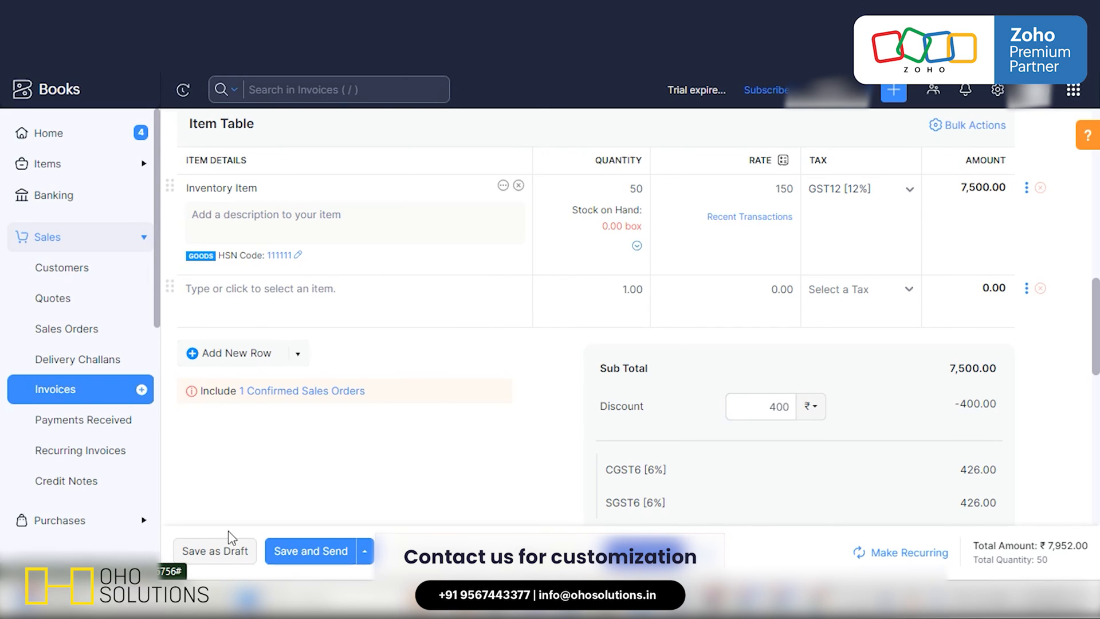
{"action": "left_click", "coordinate": [221, 555]}
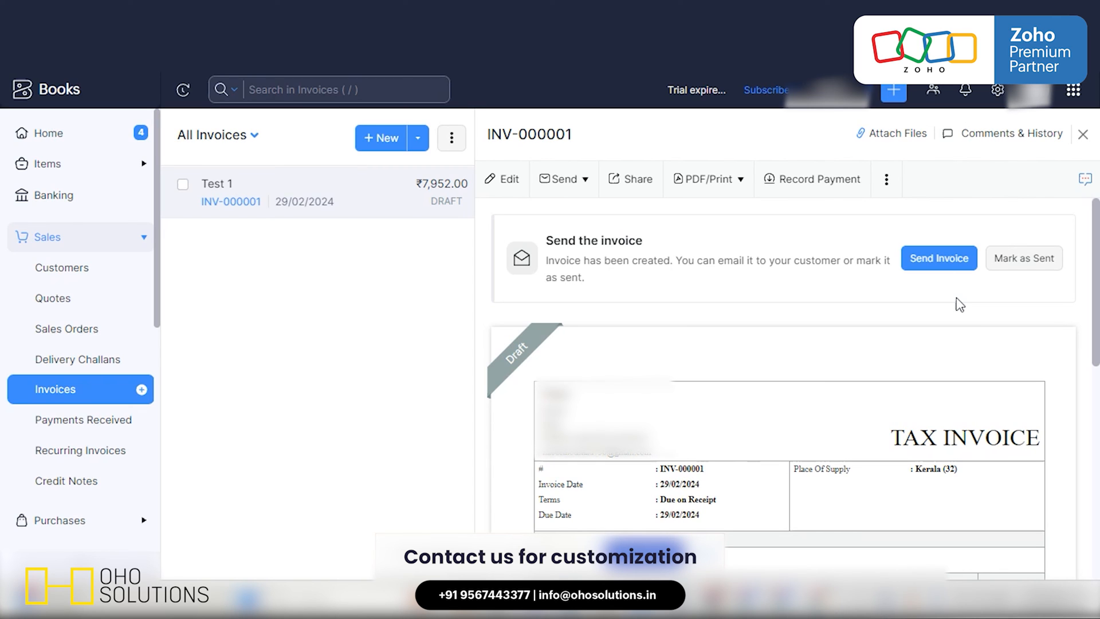
Step: Mark the draft invoice as sent and check the balance due in its preview
{"action": "left_click", "coordinate": [1025, 257]}
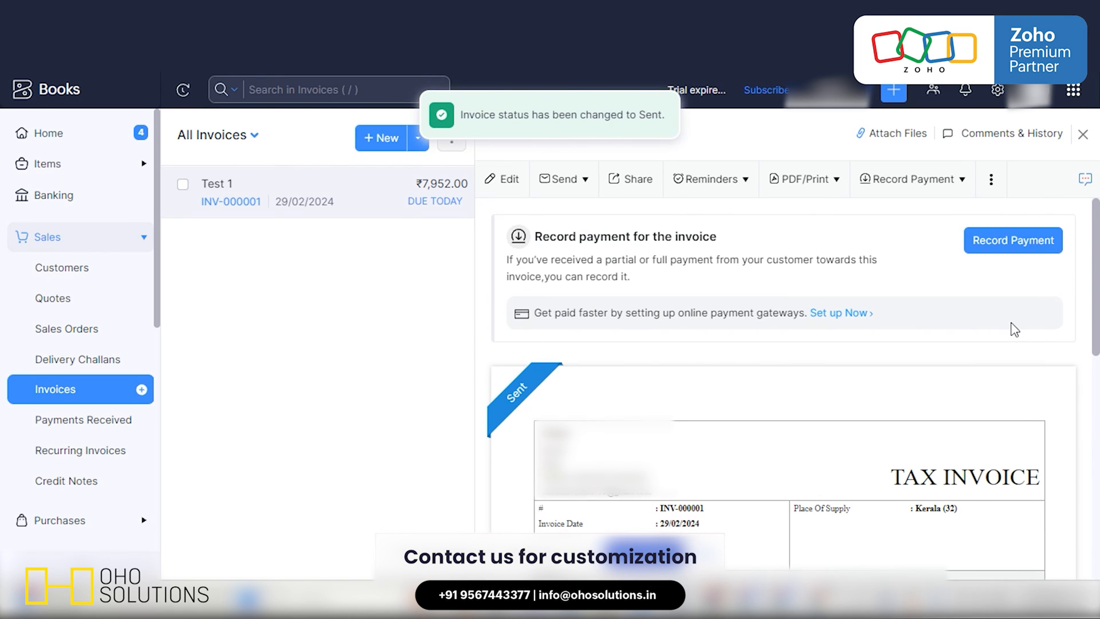
{"action": "scroll", "coordinate": [1008, 343], "scroll_direction": "down", "scroll_amount": 4}
{"action": "scroll", "coordinate": [1020, 367], "scroll_direction": "down", "scroll_amount": 5}
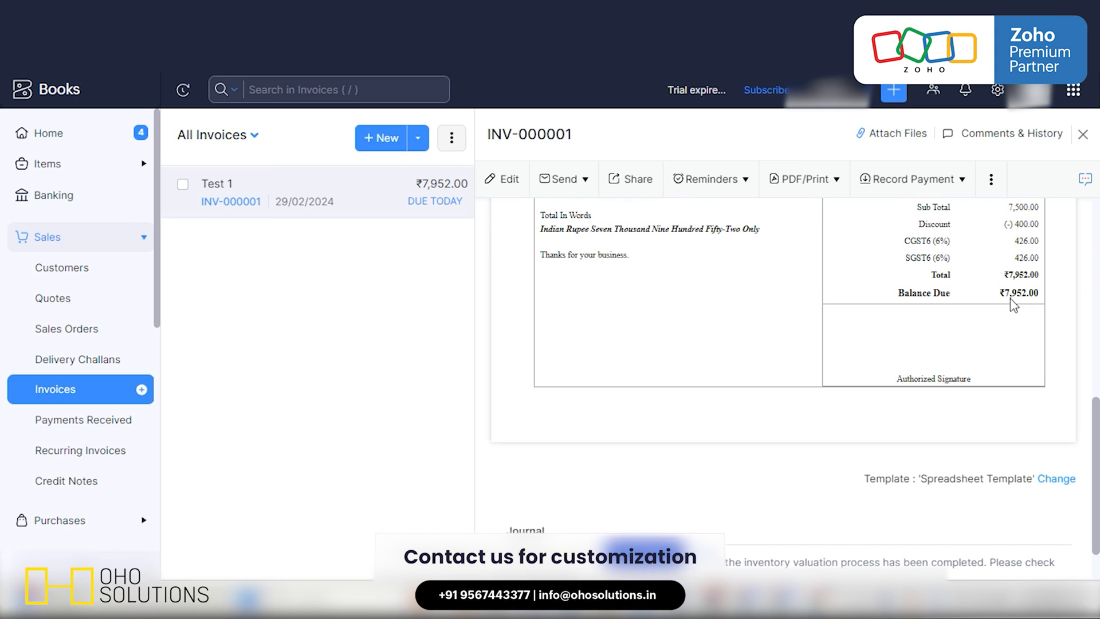
{"action": "left_click_drag", "start_coordinate": [999, 293], "coordinate": [1037, 294]}
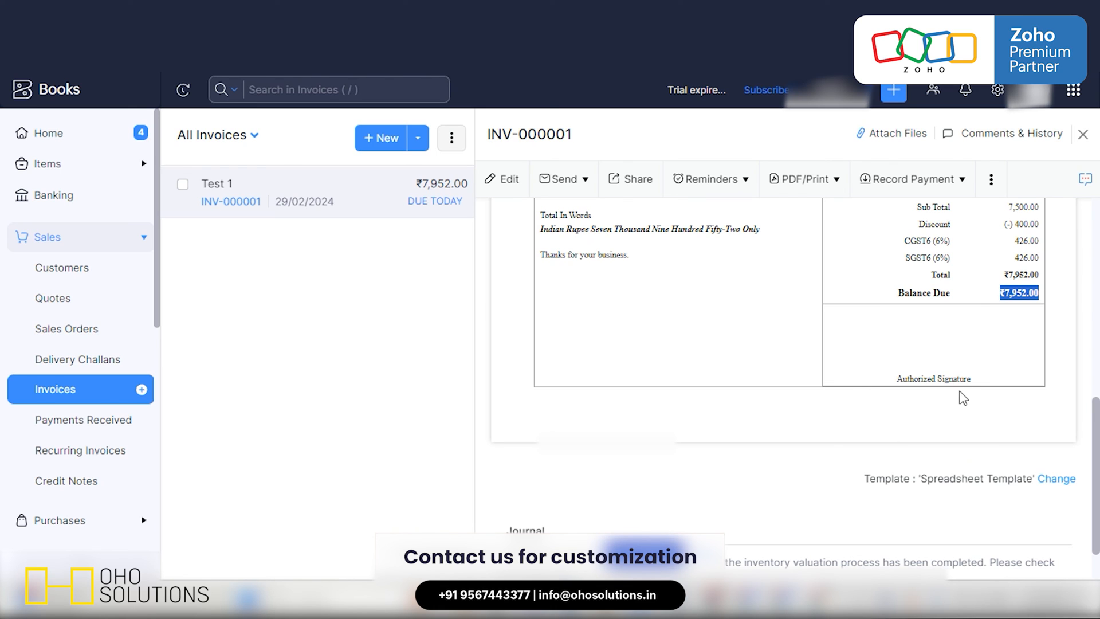
{"action": "scroll", "coordinate": [934, 387], "scroll_direction": "up", "scroll_amount": 10}
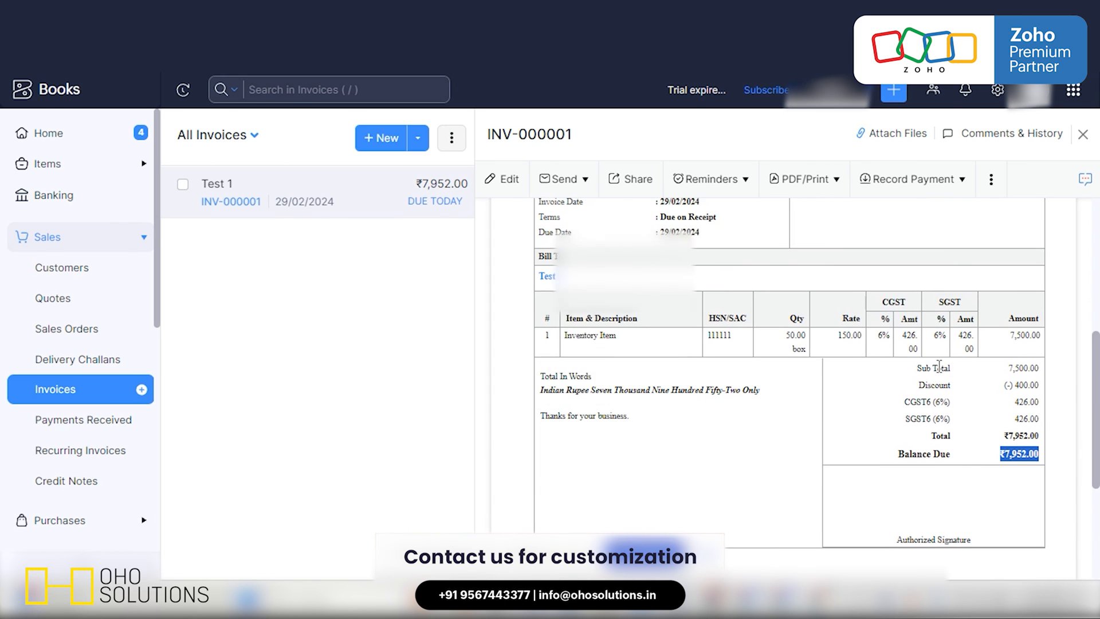